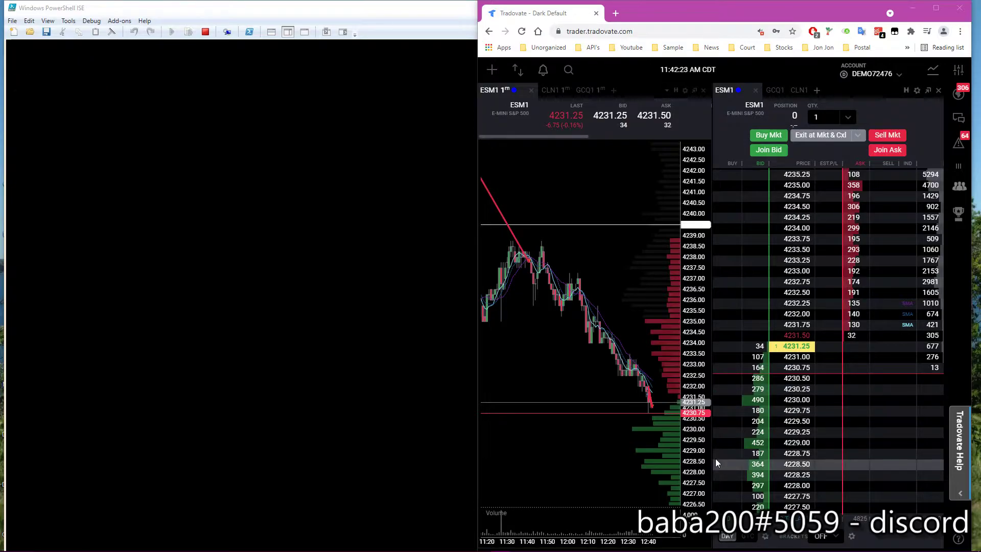
Switch the chart to the CLN1 crude oil contract and zoom into the latest hour of price action
click(552, 89)
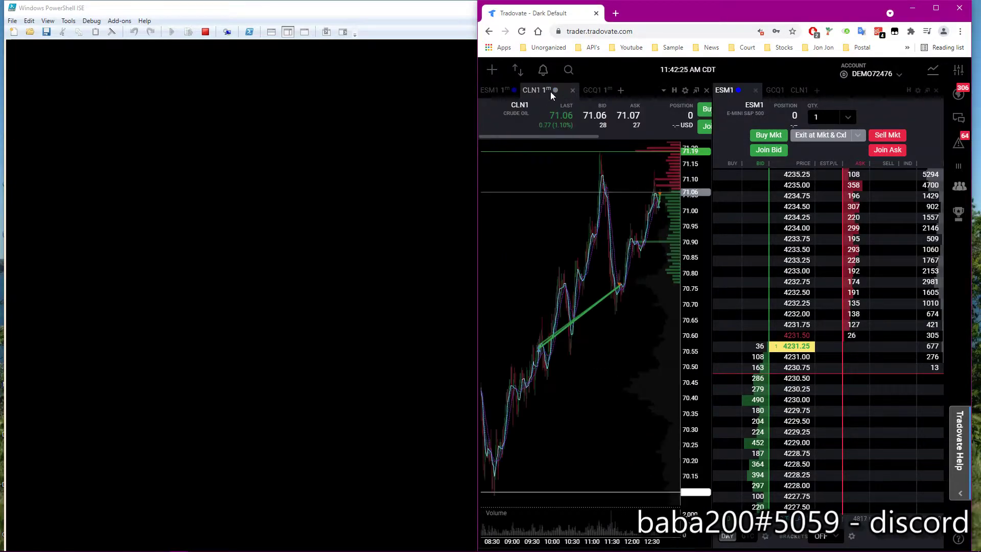
scroll(624, 281, up, 3)
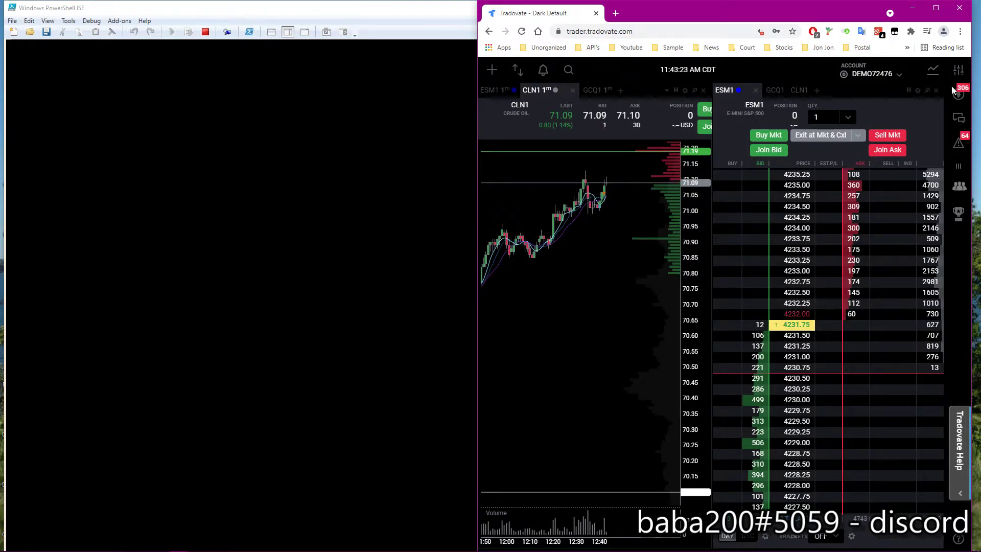
Buy at market on the ESM1, GCQ1 and CLN1 order books, one contract each
click(773, 90)
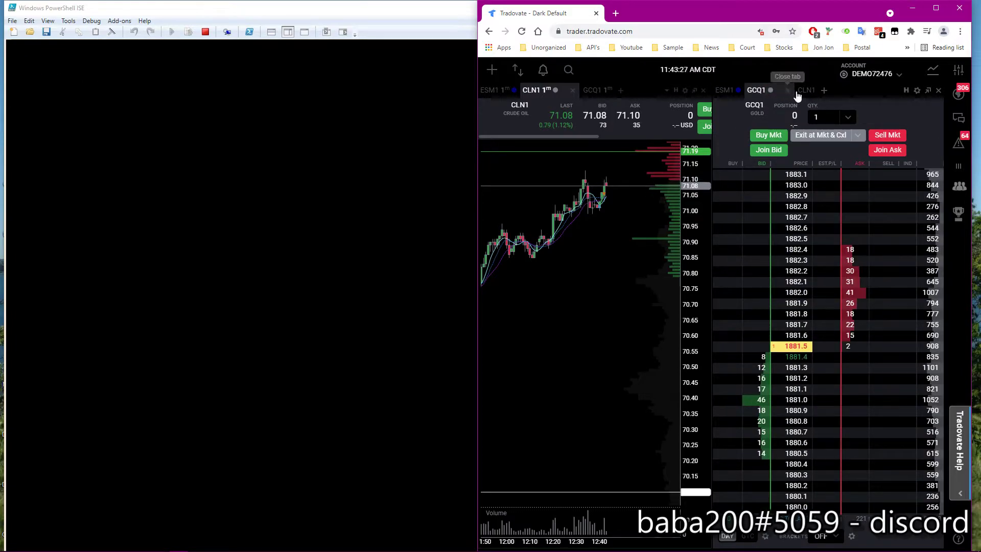
click(798, 94)
click(724, 98)
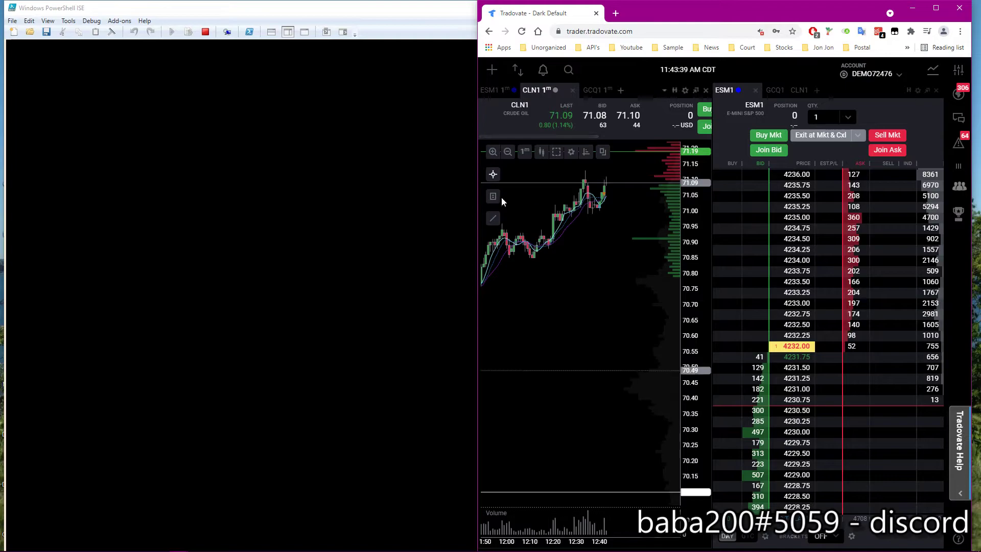
click(768, 136)
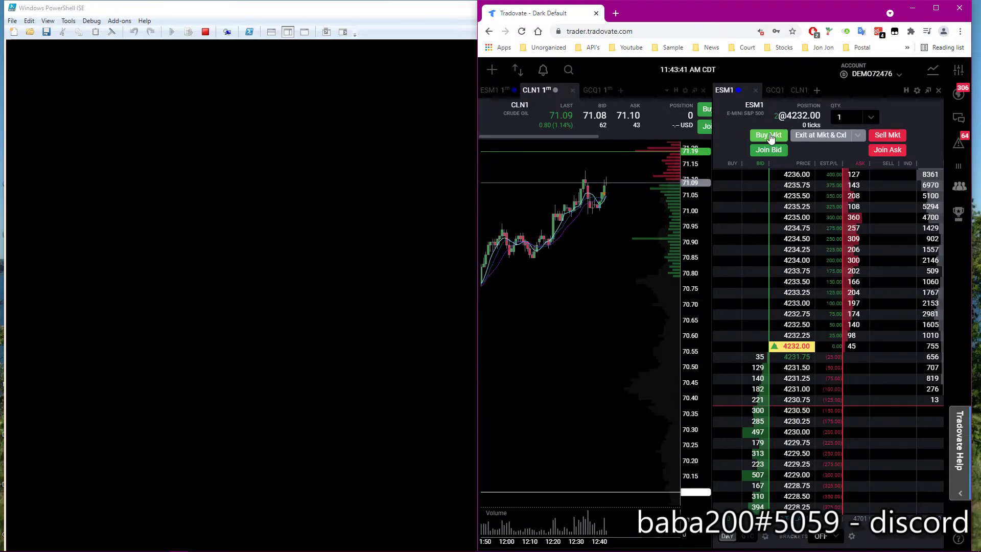
click(775, 89)
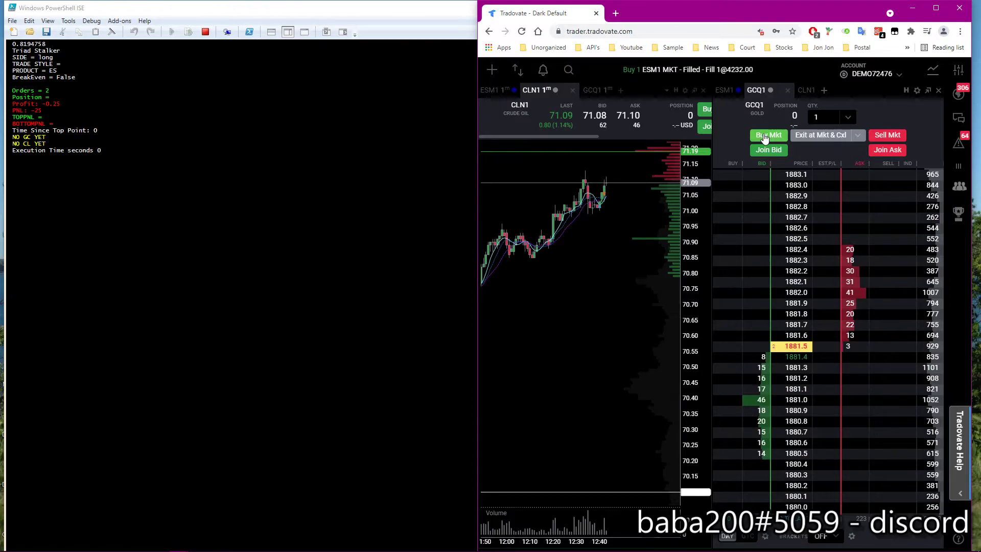
click(766, 136)
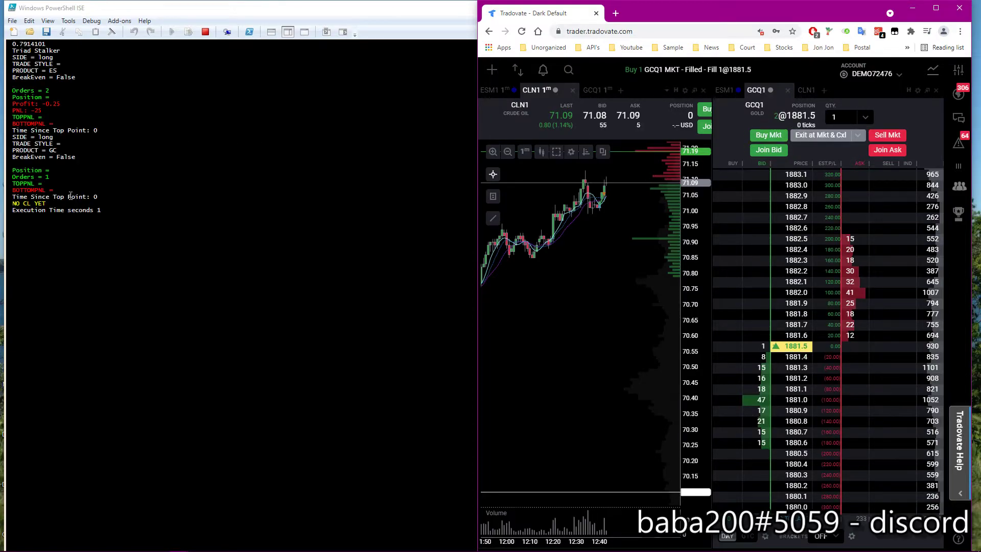
click(805, 90)
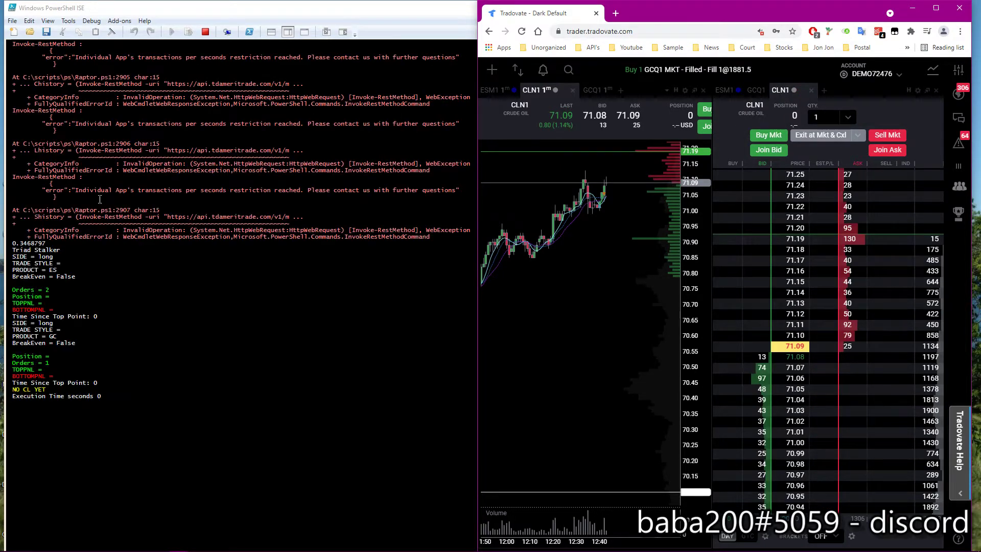
click(765, 136)
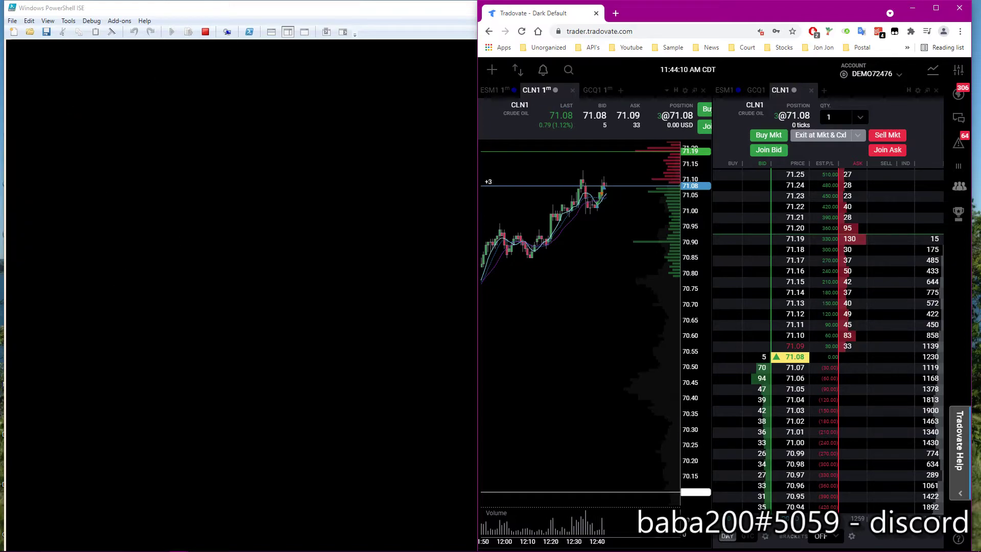
Exit at market and cancel orders on the CLN1, GCQ1 and ESM1 positions
click(816, 141)
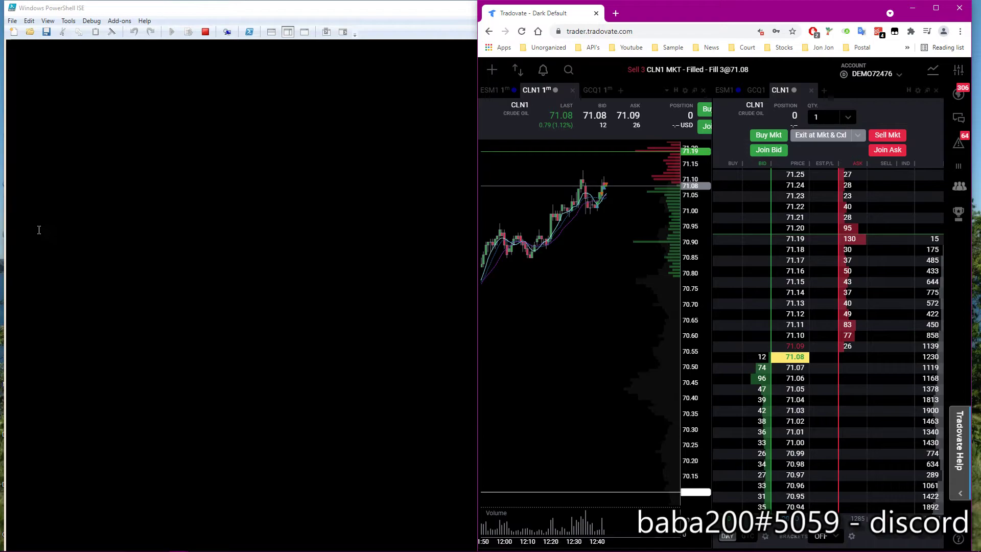
click(757, 91)
click(817, 135)
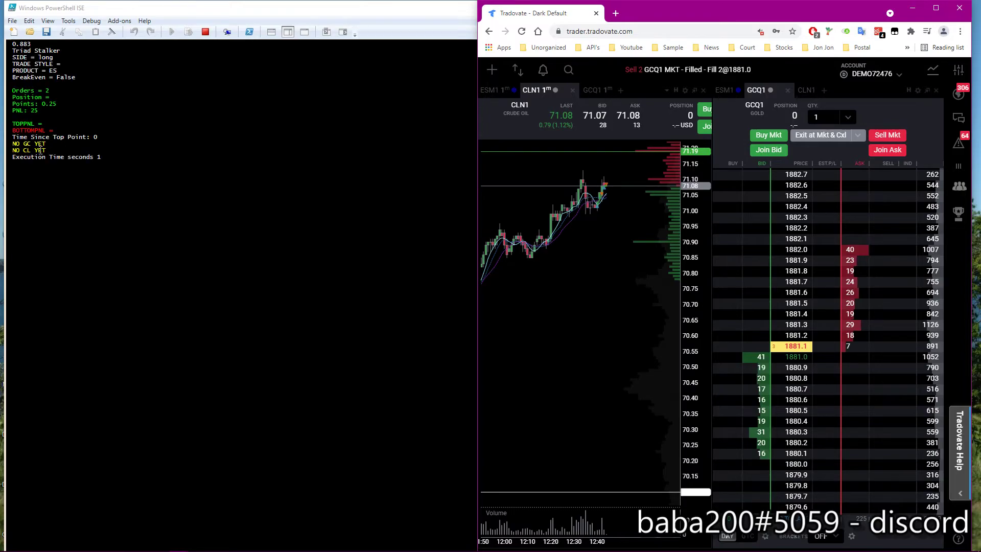
click(721, 90)
click(829, 137)
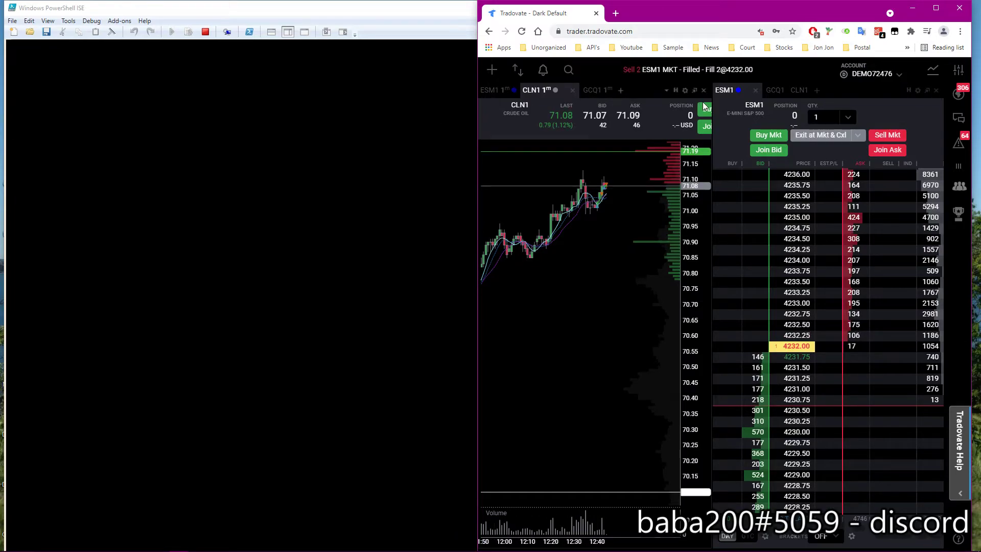
Re-enter one-contract market buys in ESM1 and GCQ1
click(774, 138)
click(775, 91)
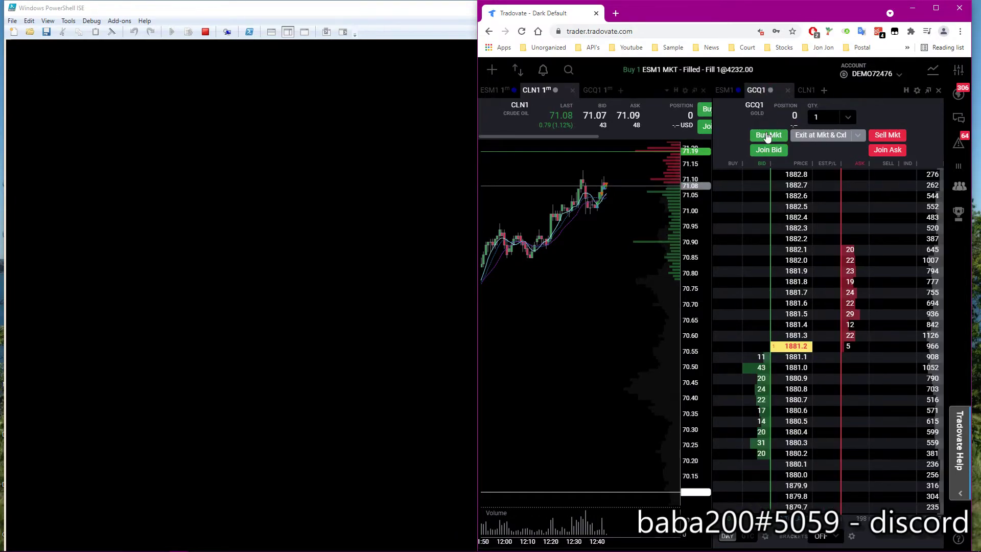
click(806, 91)
Buy several CLN1 crude oil contracts at market, dismissing the Outlook e-mail notification
click(769, 135)
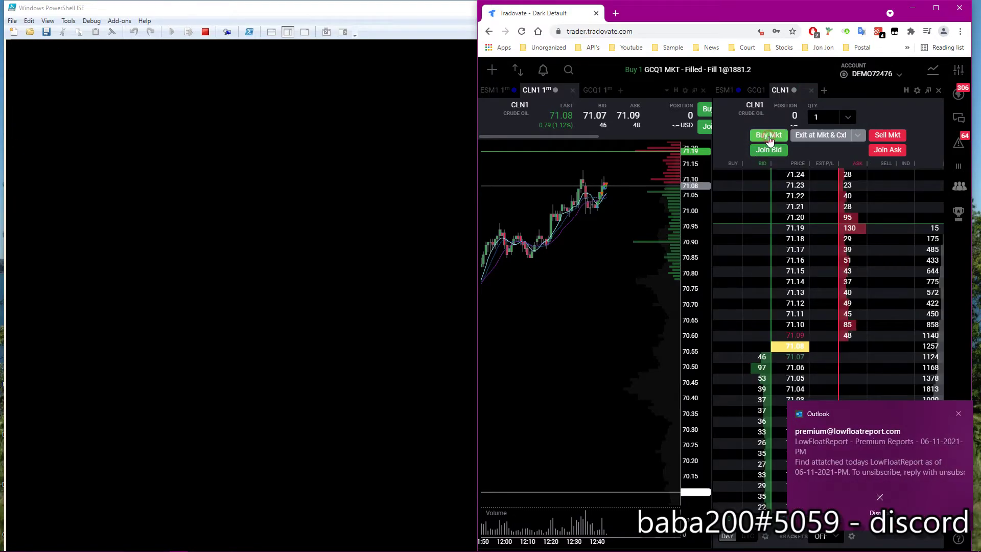
click(959, 414)
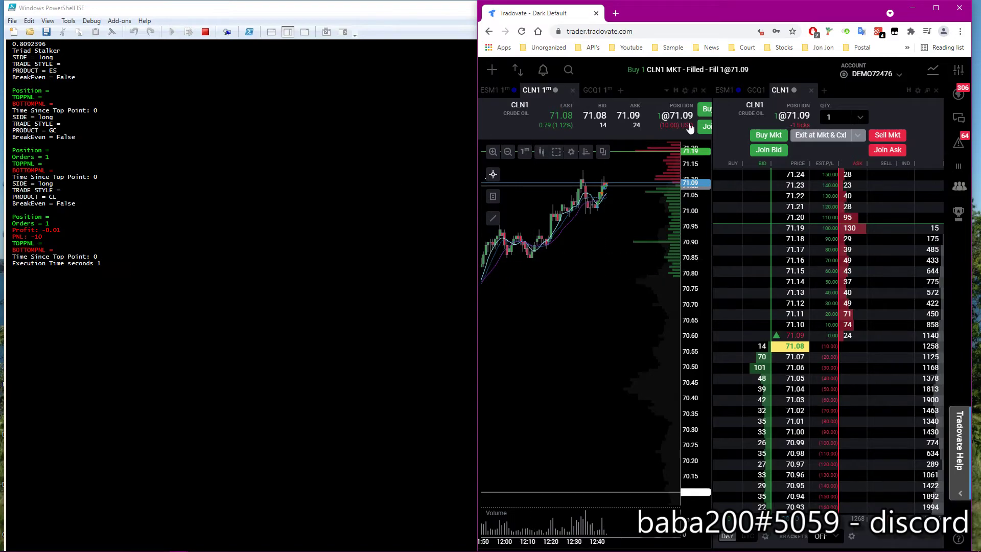
click(770, 136)
click(767, 136)
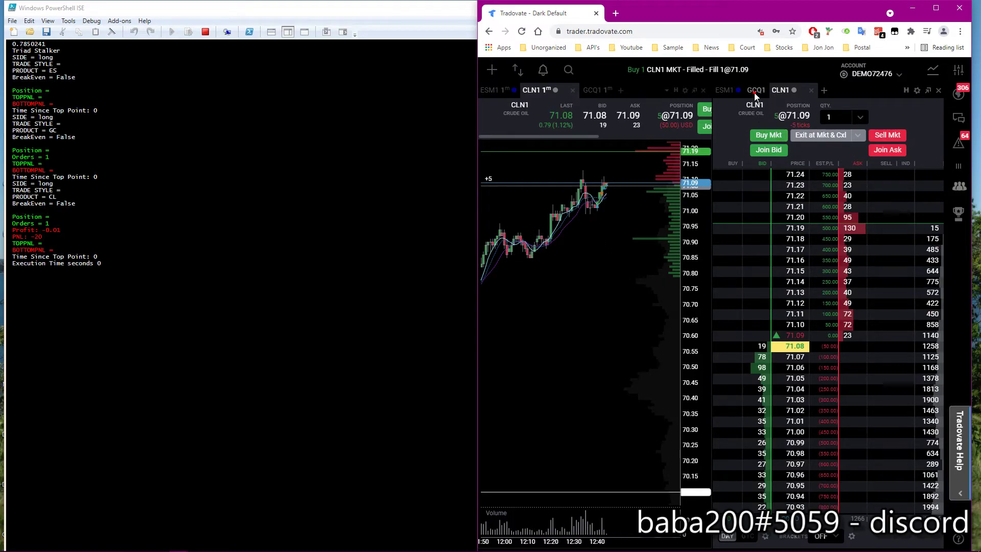
Add two more ESM1 contracts at market
click(731, 96)
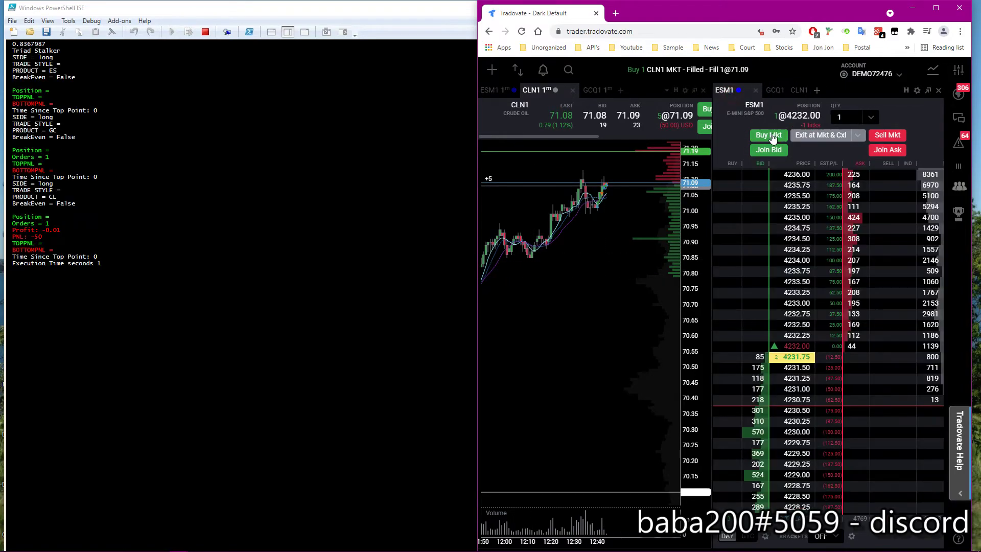
click(774, 138)
click(776, 138)
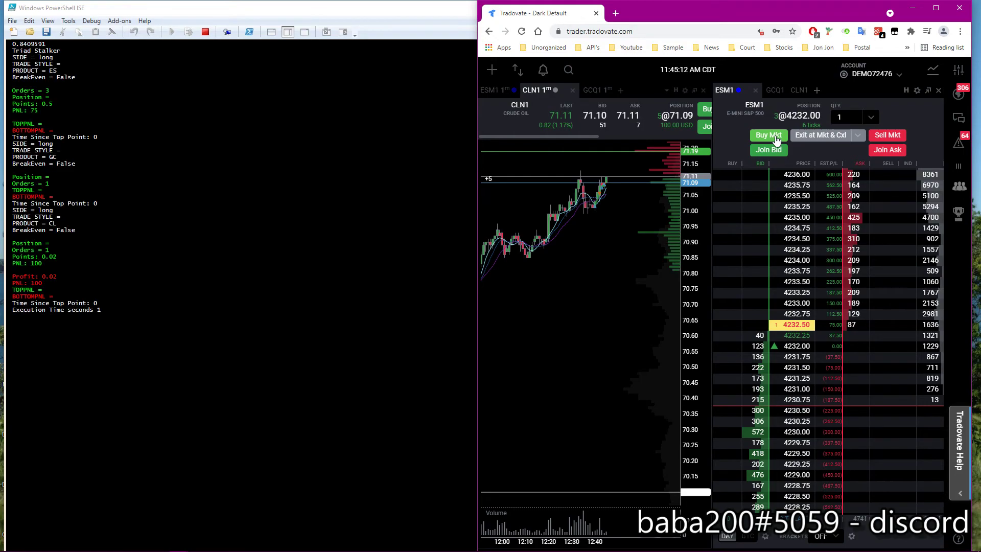
Review the open GCQ1, CLN1 and ESM1 positions on their order books
click(775, 90)
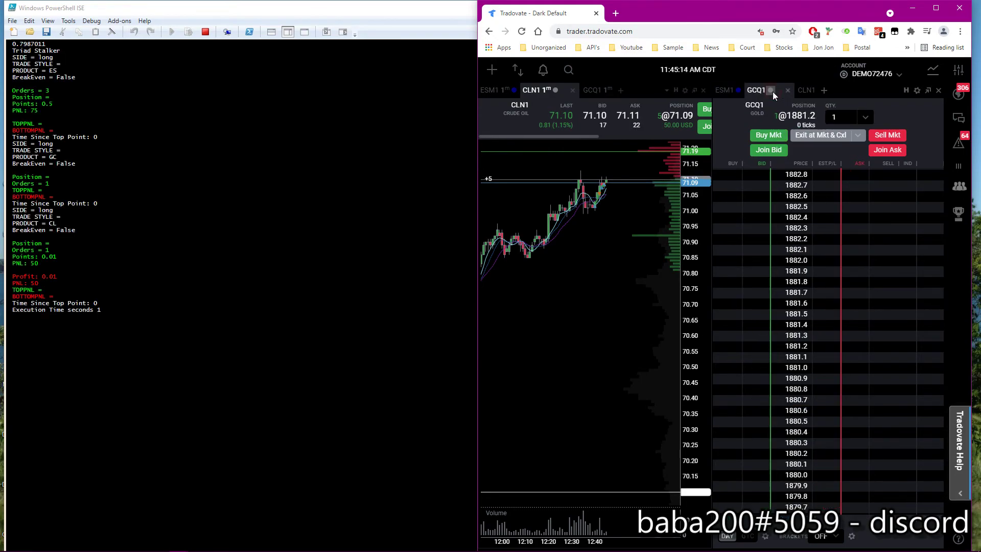
click(800, 92)
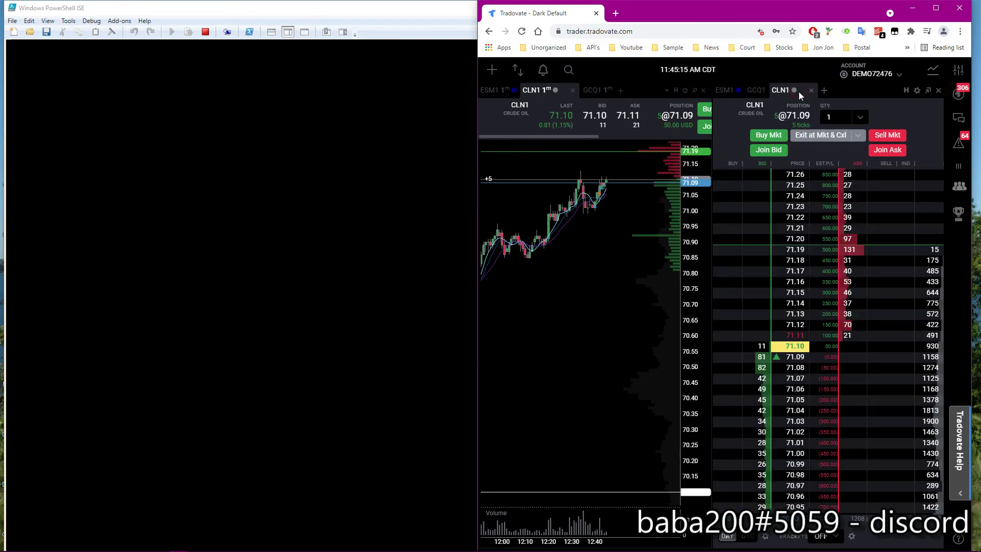
click(755, 96)
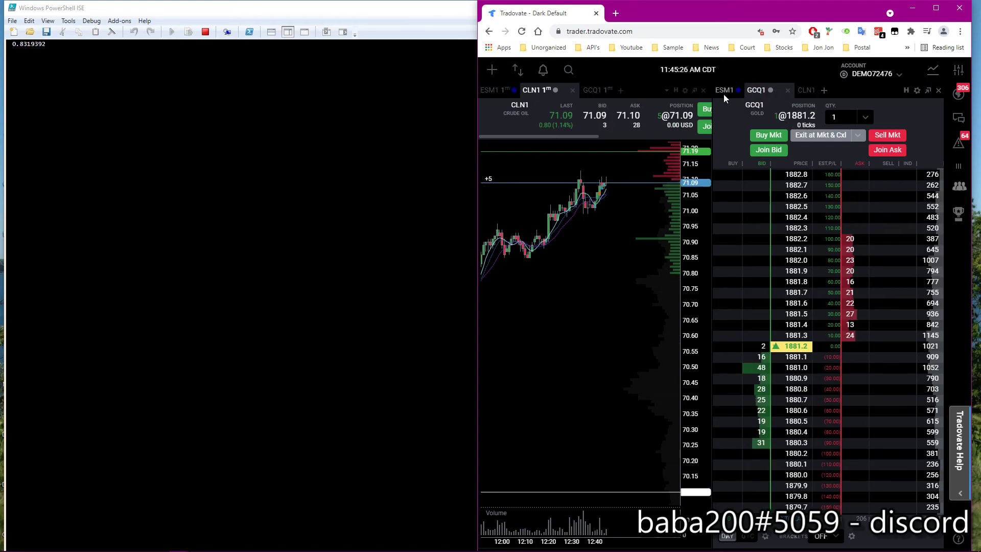
click(724, 94)
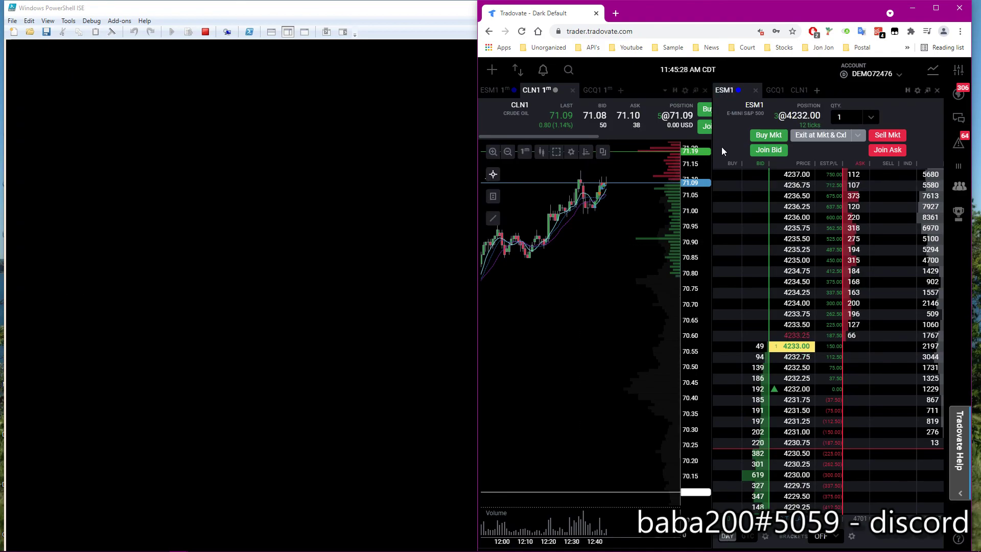
Show the GCQ1 gold order book and switch the chart to the GCQ1 gold contract
click(776, 91)
click(511, 91)
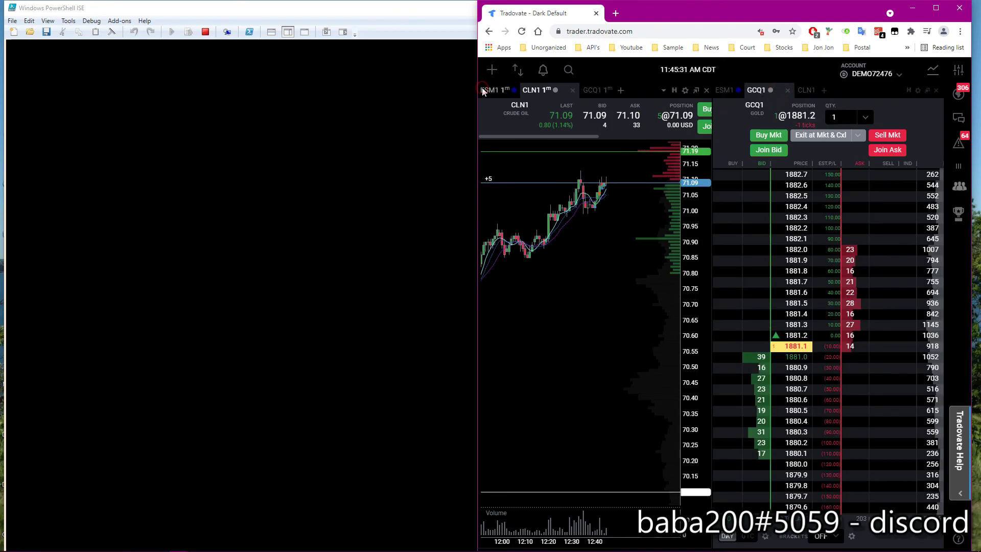
click(598, 95)
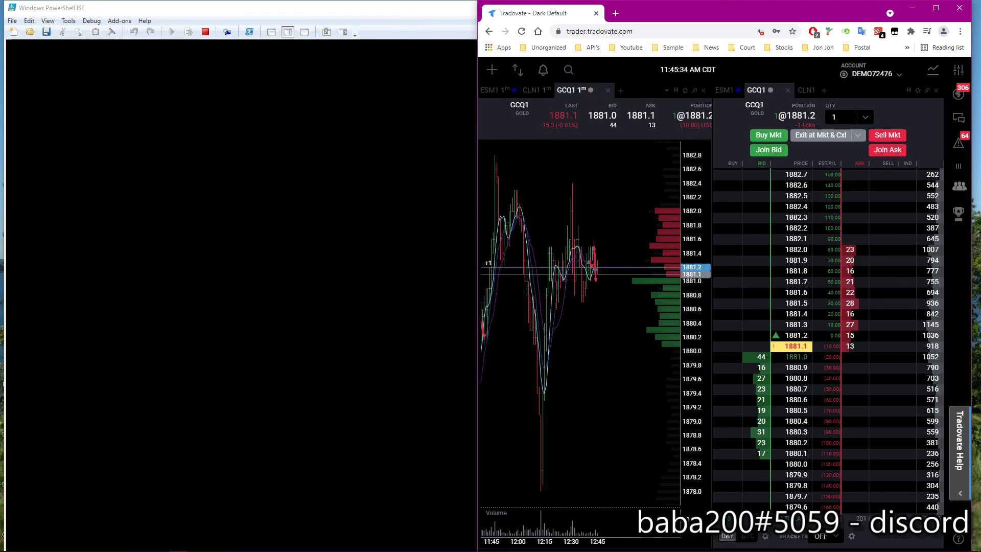